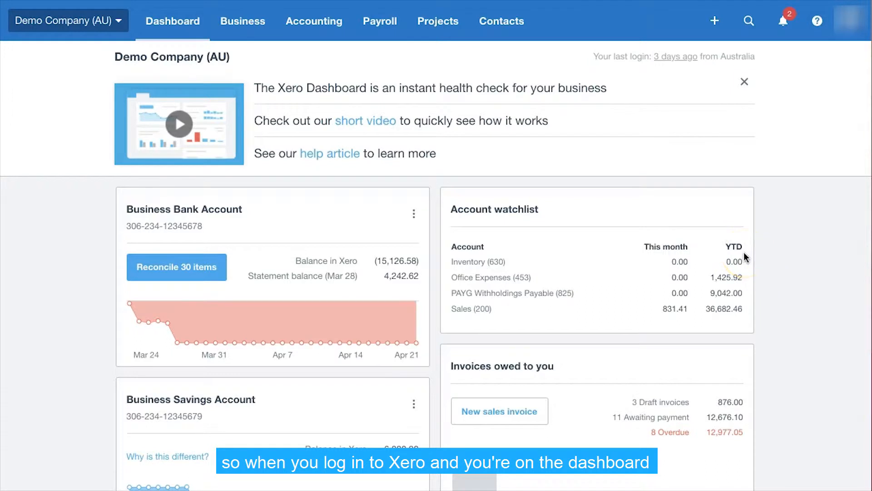
- Open the Business Bank Account from the dashboard
scroll(744, 257, down, 2)
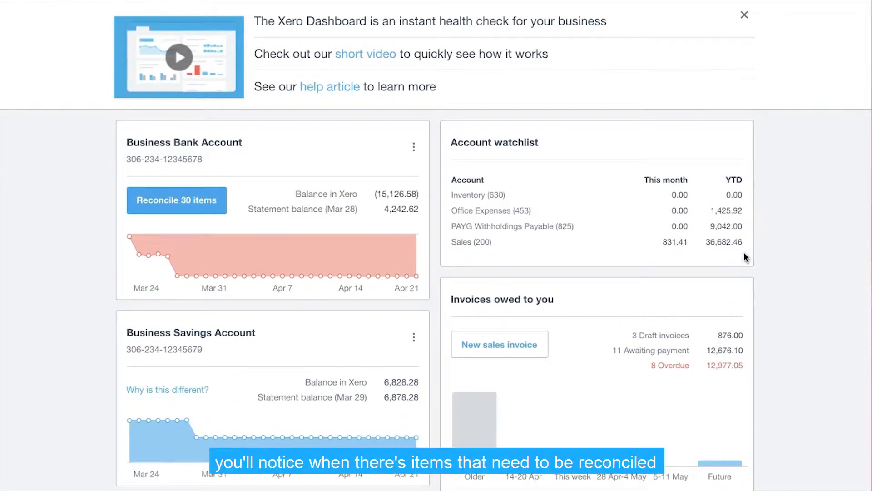
scroll(744, 257, down, 6)
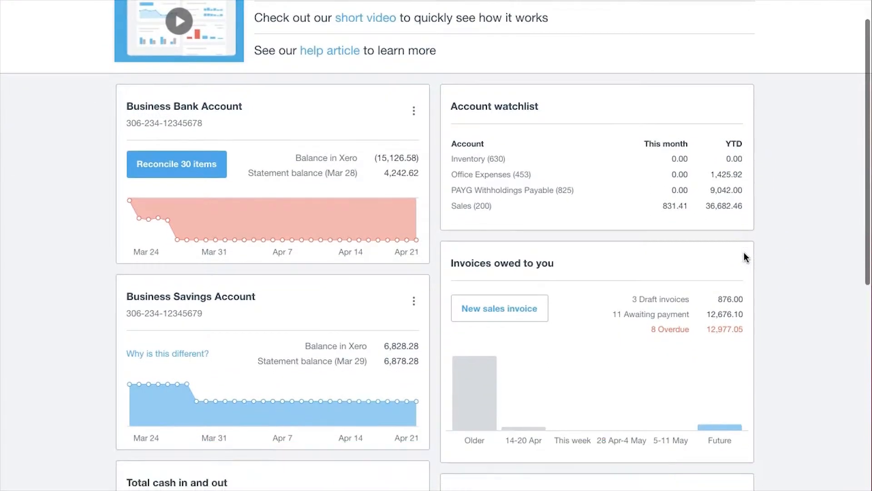
scroll(744, 257, up, 6)
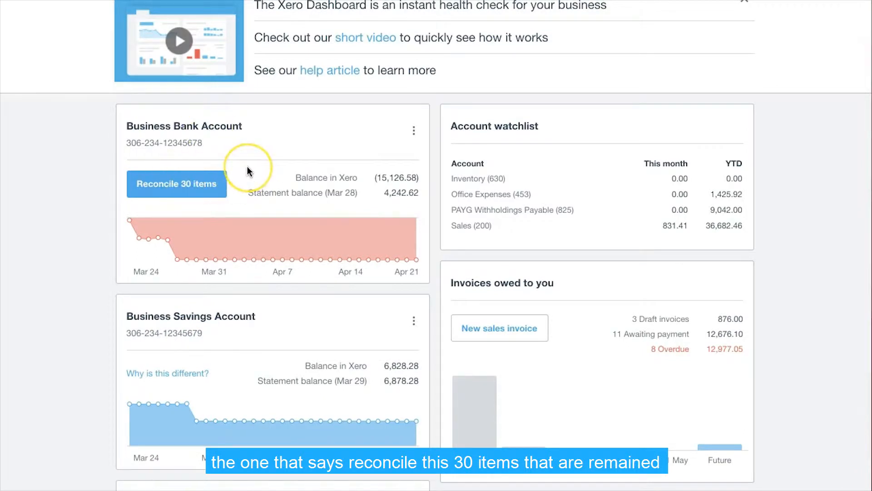
scroll(255, 175, up, 1)
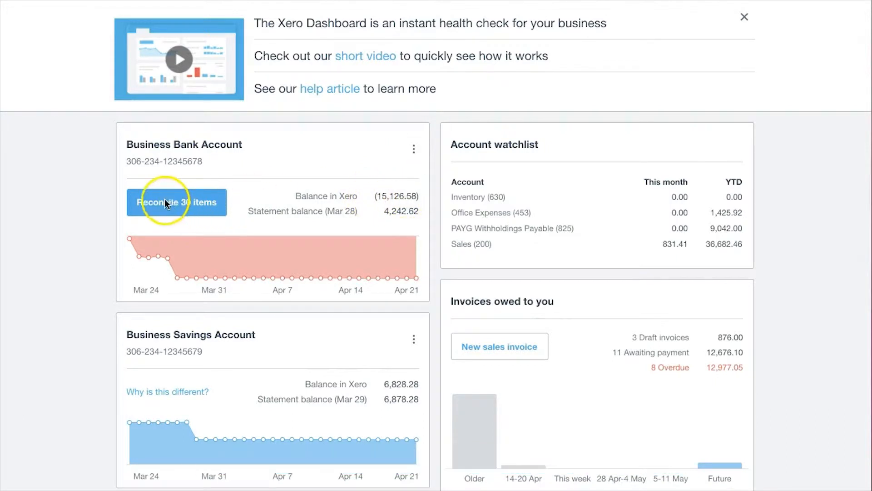
click(151, 206)
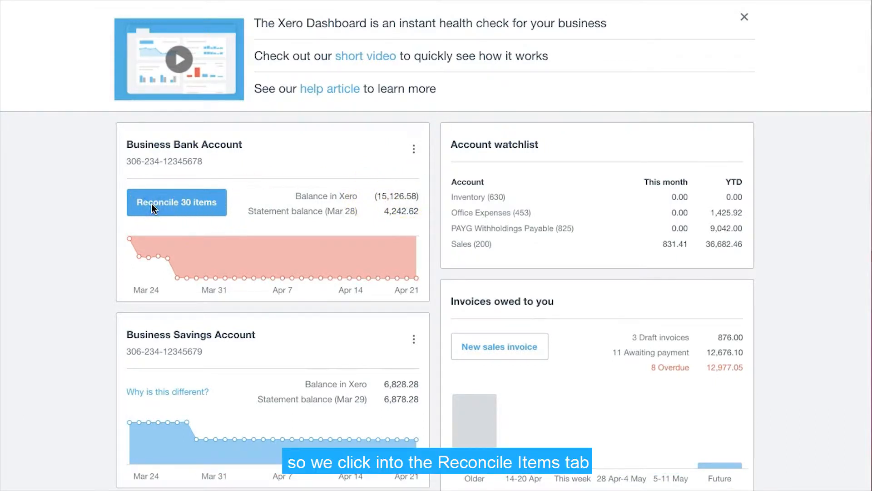
scroll(152, 203, up, 1)
click(167, 176)
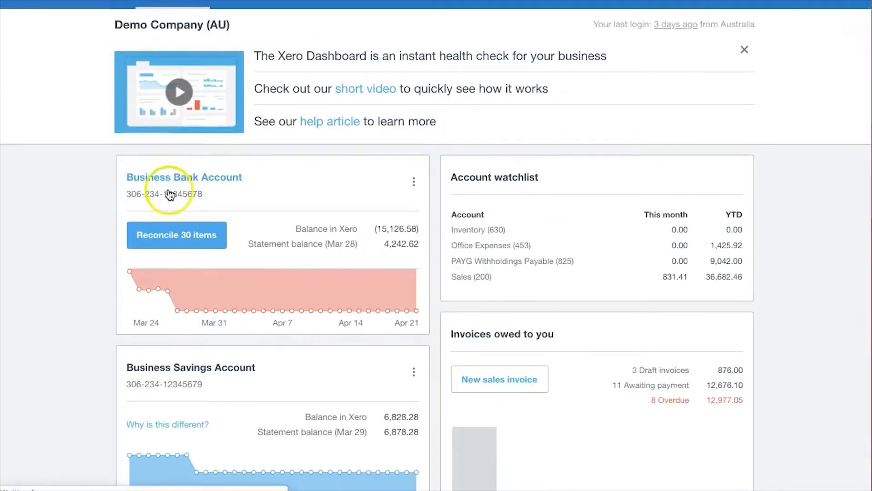
- Review the account transactions and the imported bank statement lines, checking the reconciliation status of each
scroll(543, 216, down, 1)
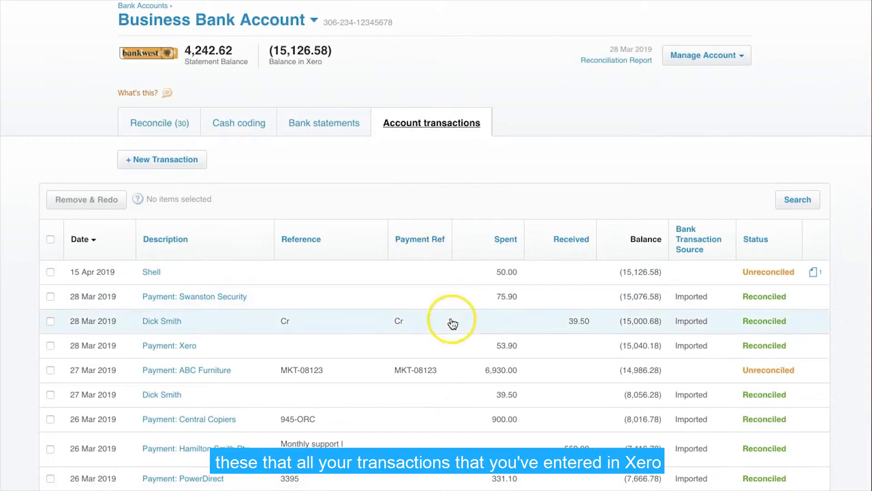
scroll(452, 324, down, 2)
scroll(451, 323, up, 2)
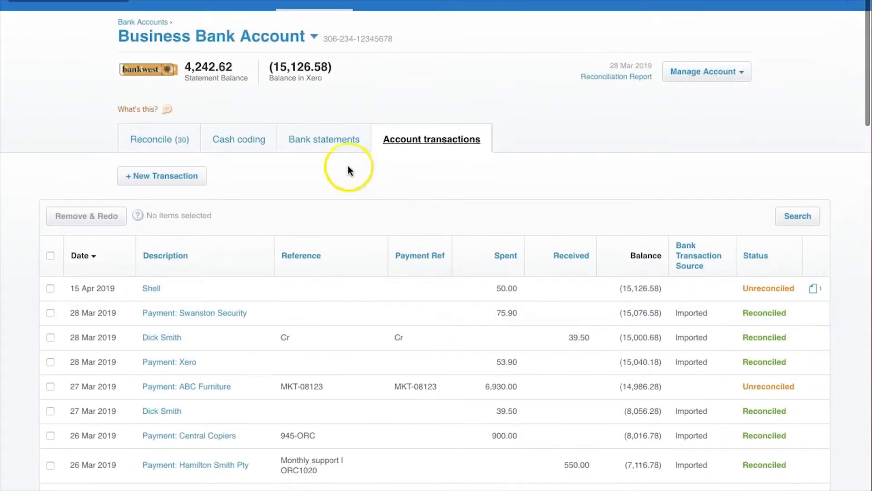
click(324, 141)
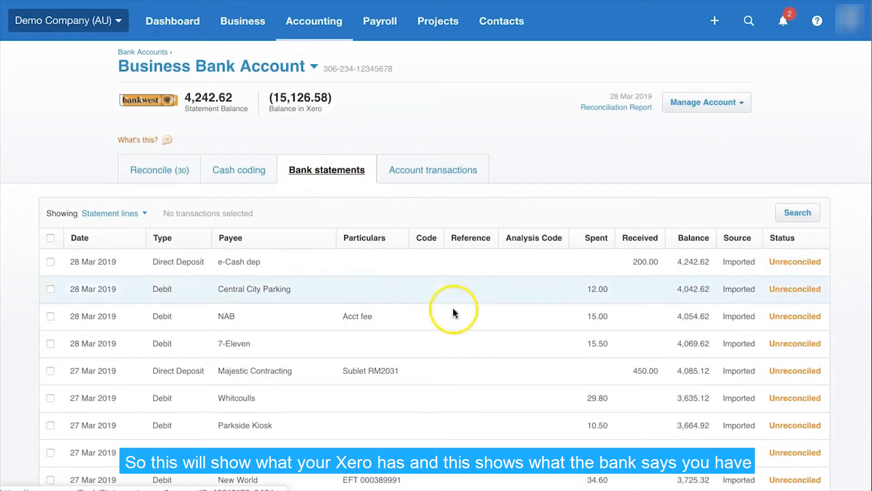
scroll(681, 277, down, 1)
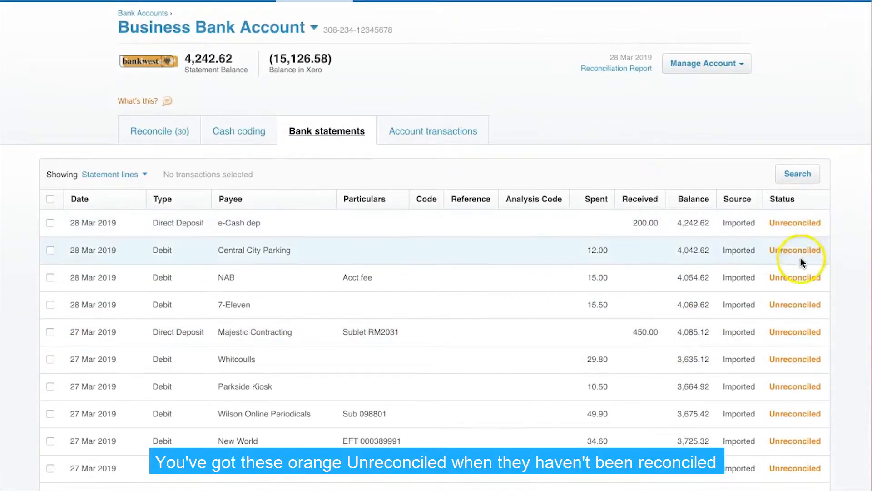
scroll(802, 382, down, 3)
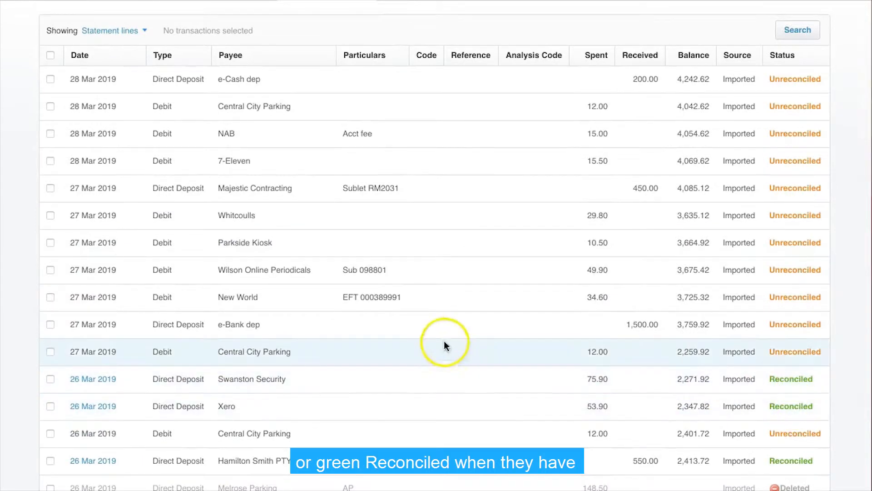
scroll(443, 321, up, 5)
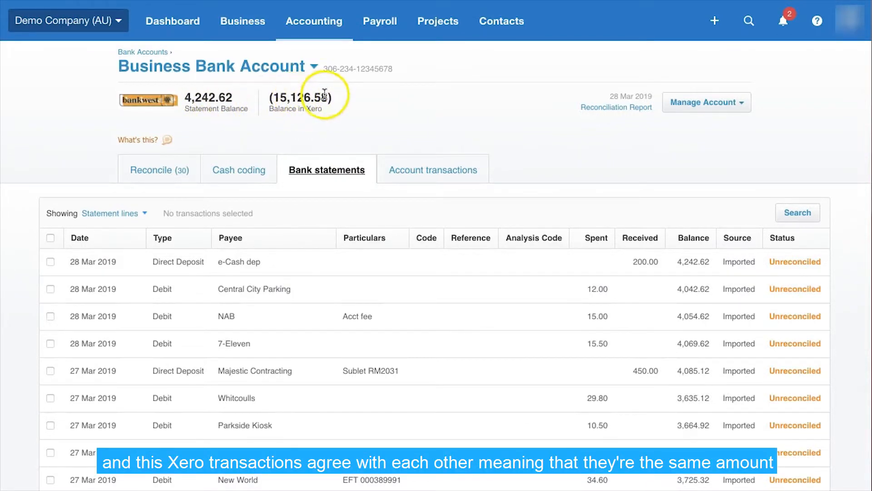
- Reconcile the 22 Mar 2019 Ridgeway University receipt of 6,187.50 with its suggested match
click(149, 175)
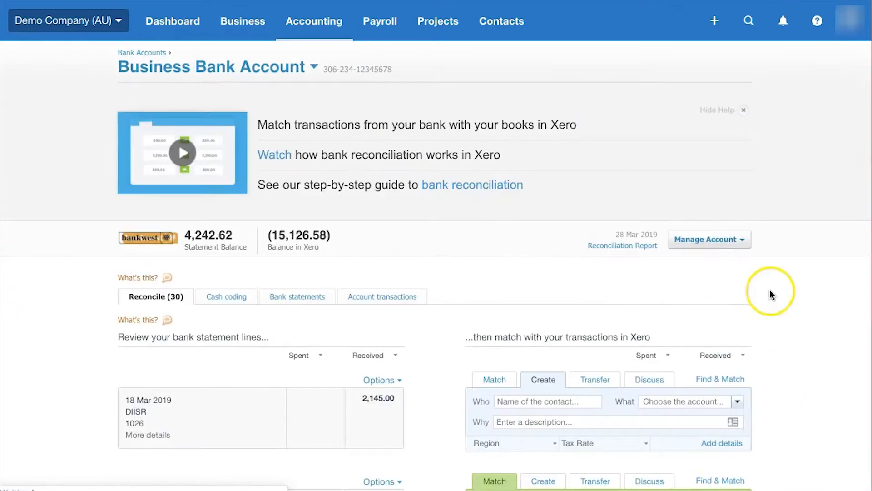
scroll(771, 294, down, 2)
scroll(771, 294, down, 5)
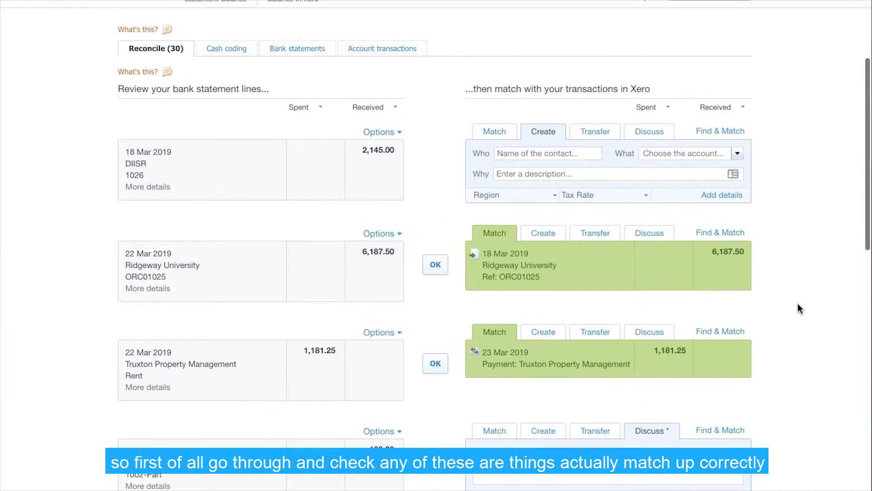
scroll(797, 304, down, 1)
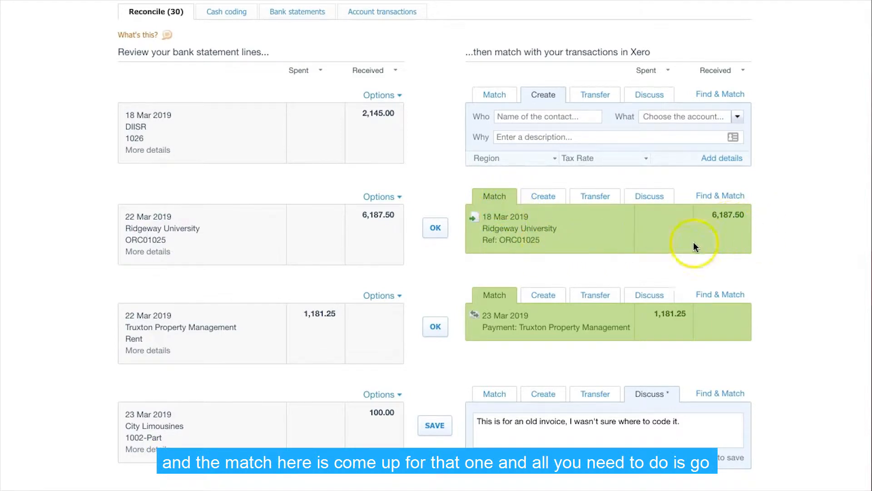
click(435, 227)
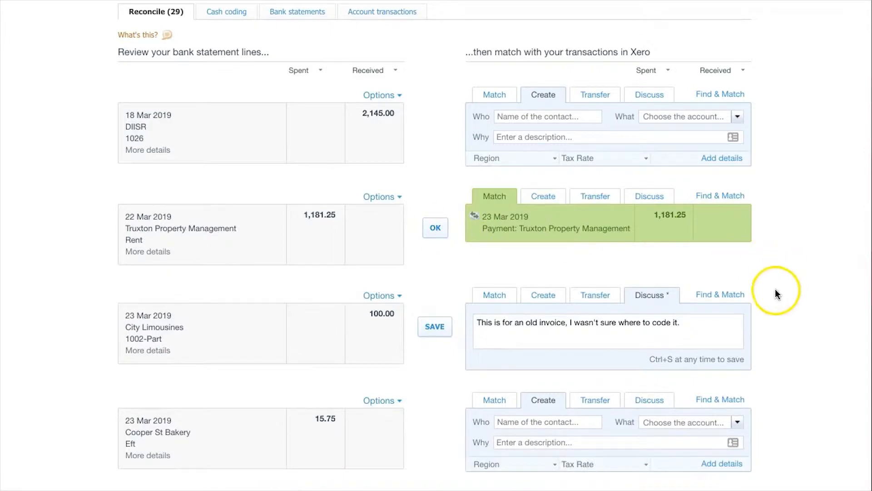
- Examine the remaining unreconciled statement lines for suggested matches, missing coding and discussion notes
scroll(775, 289, down, 10)
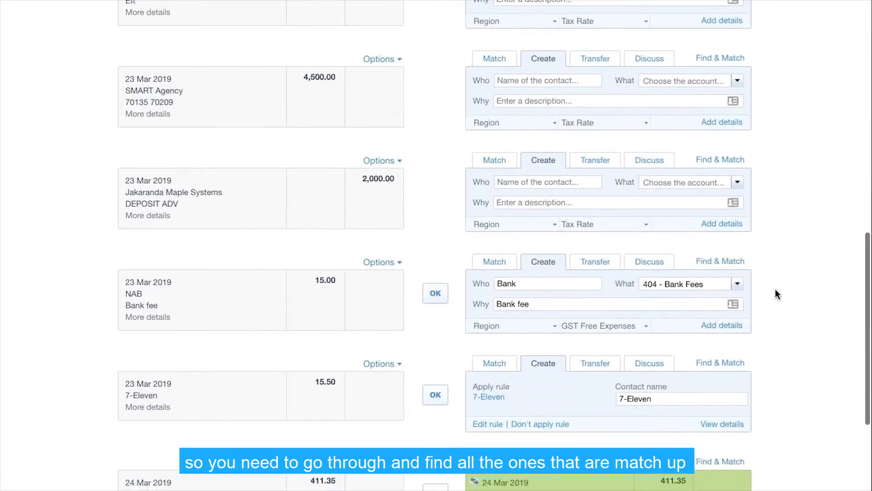
scroll(775, 288, down, 3)
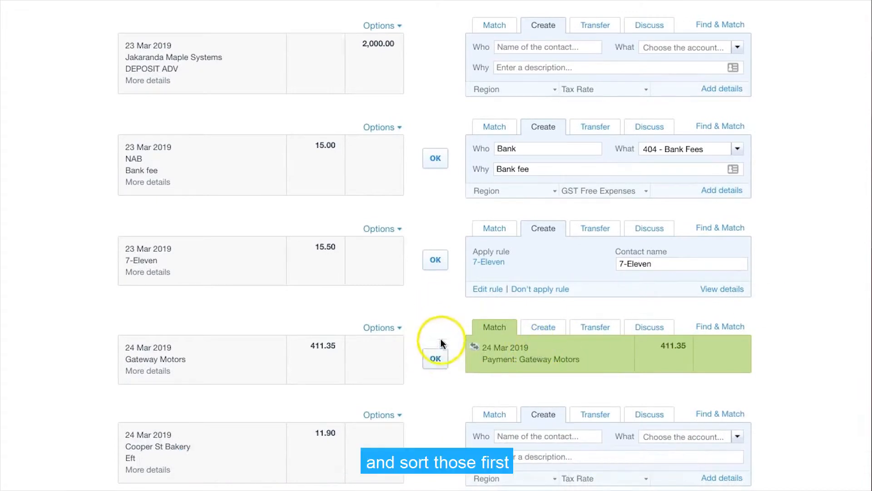
scroll(780, 306, down, 2)
scroll(786, 287, up, 14)
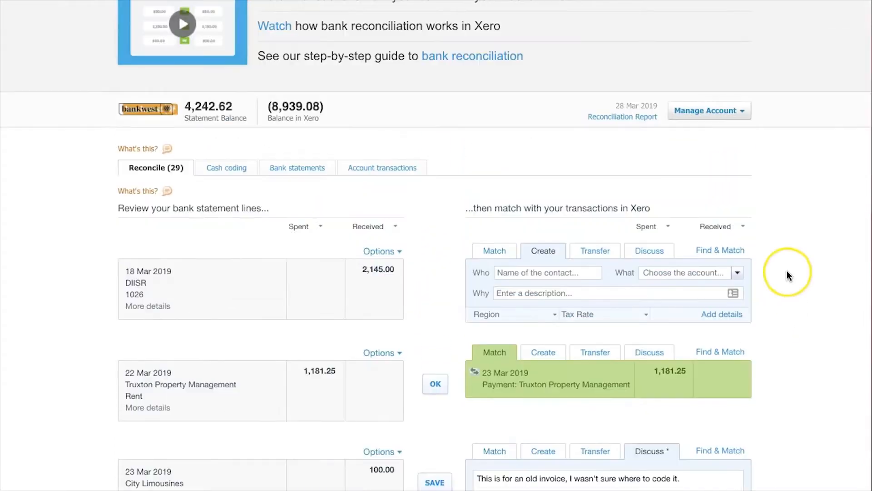
scroll(790, 286, down, 1)
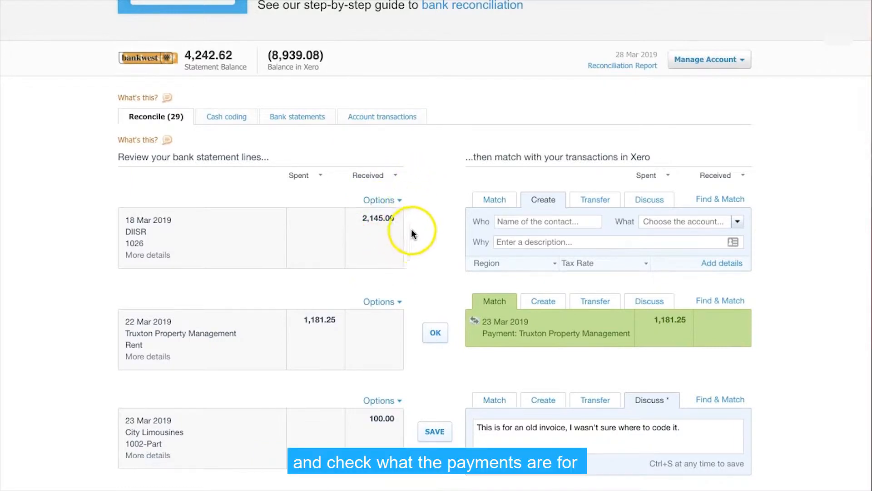
scroll(412, 223, down, 1)
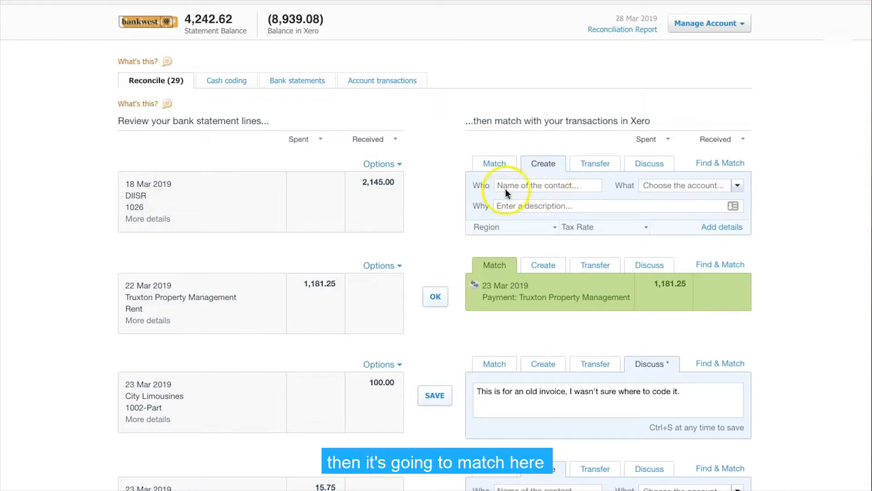
scroll(437, 145, down, 1)
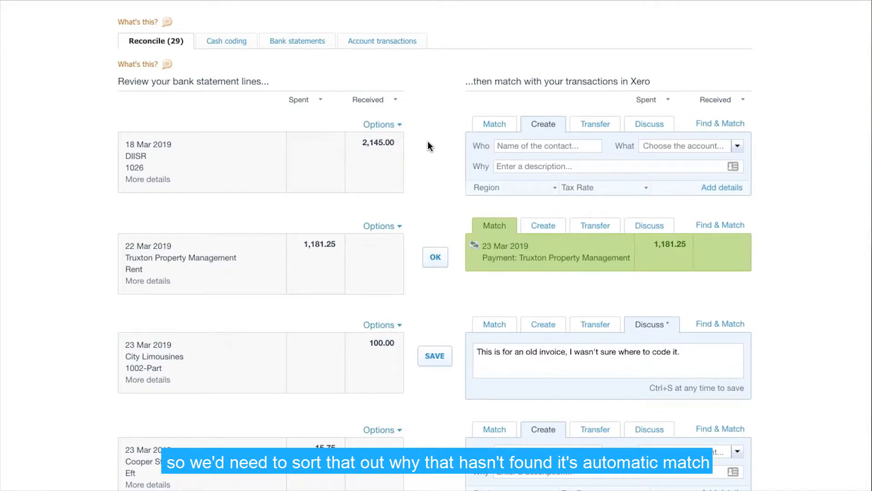
scroll(425, 163, down, 3)
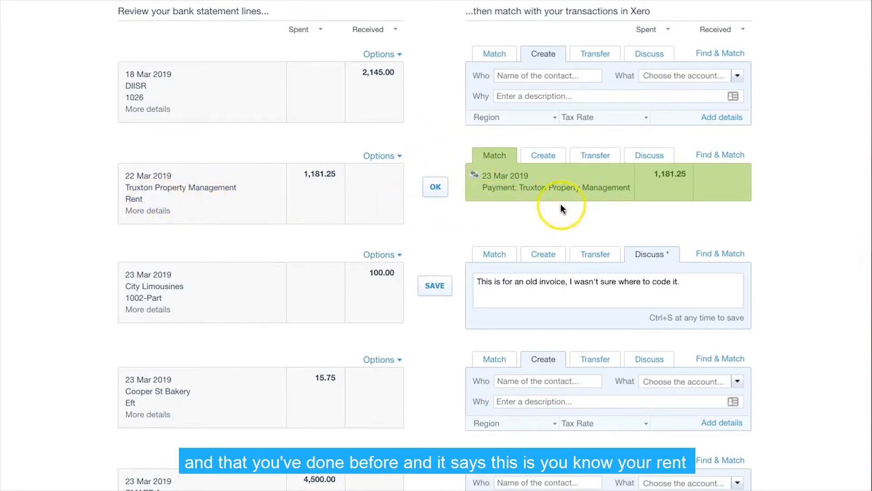
scroll(622, 214, down, 3)
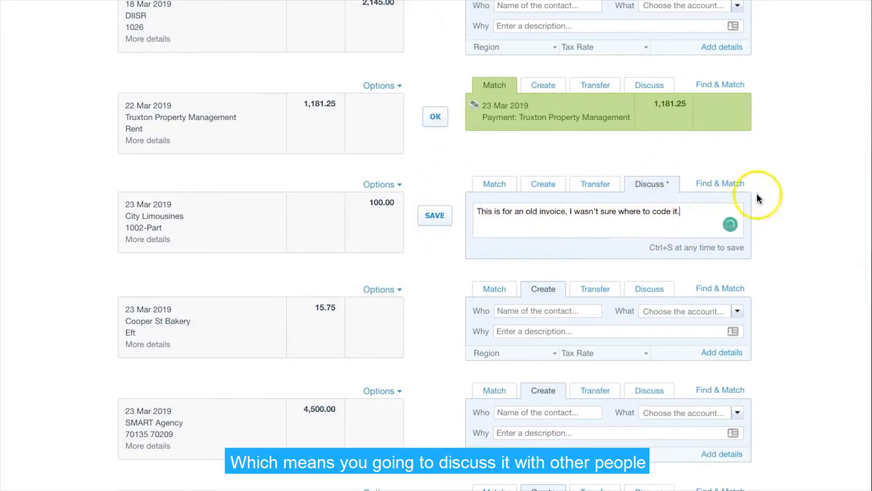
- Code the 15.75 statement line to a new contact, Cooper St Bakery, and the account 420 - Entertainment
scroll(757, 195, down, 1)
scroll(757, 193, down, 3)
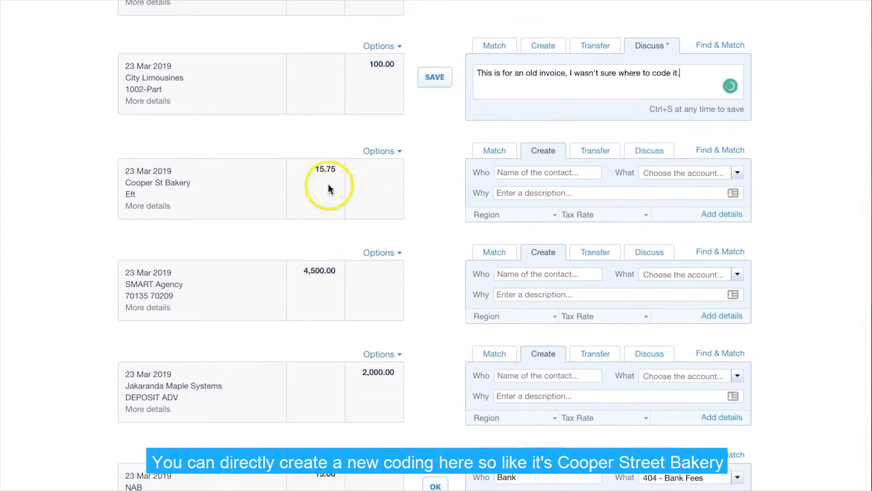
click(517, 173)
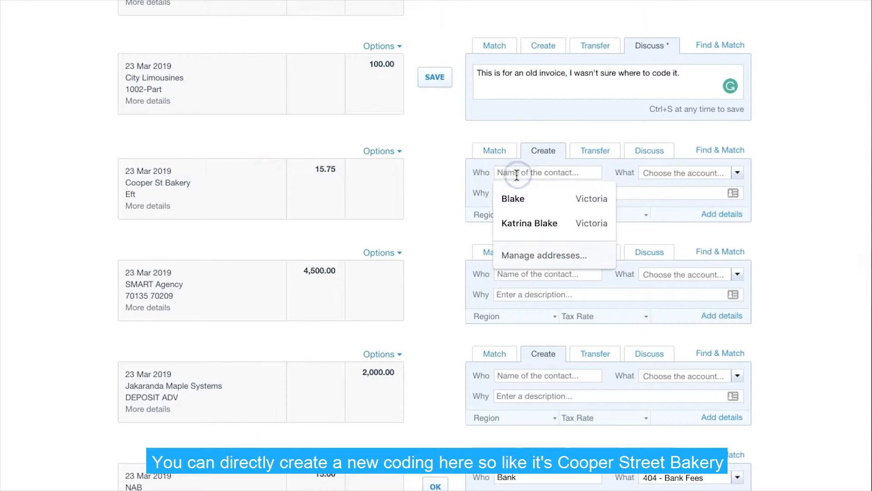
text(Cooper St Bakery)
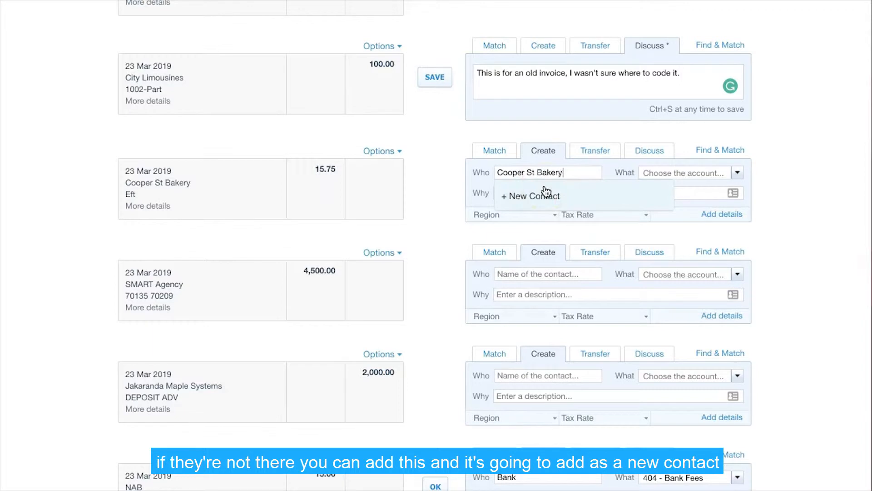
click(547, 191)
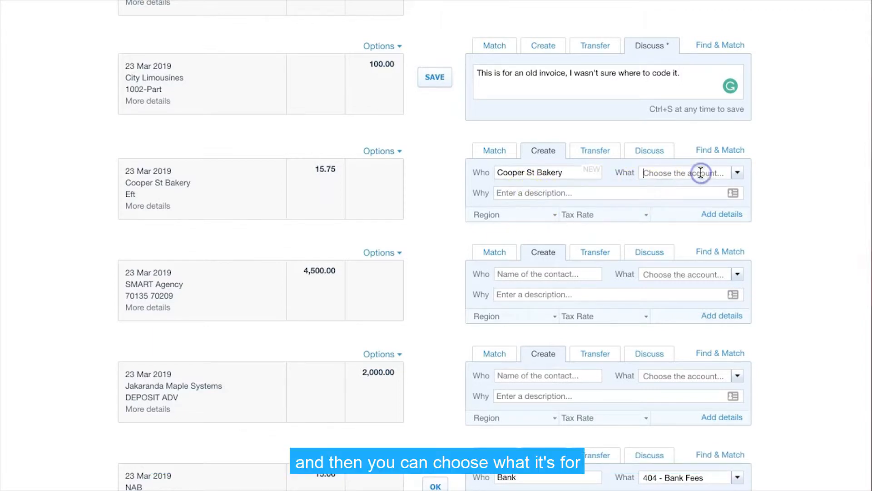
click(736, 172)
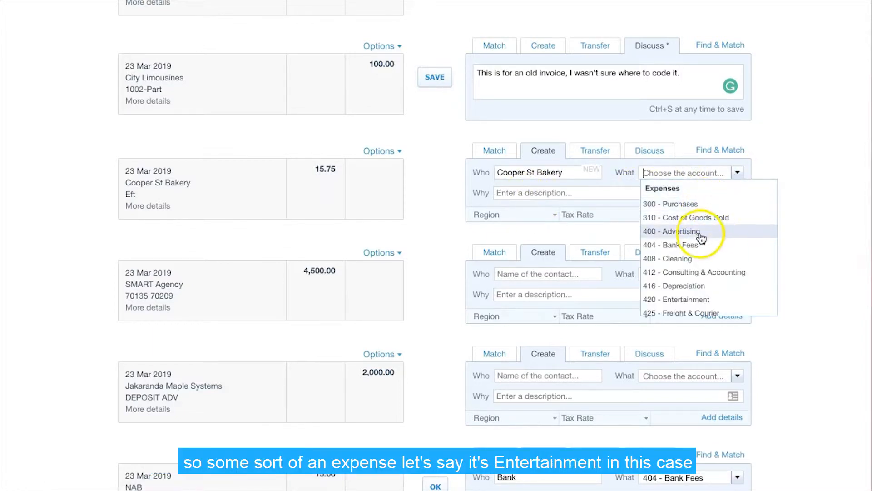
scroll(710, 275, down, 3)
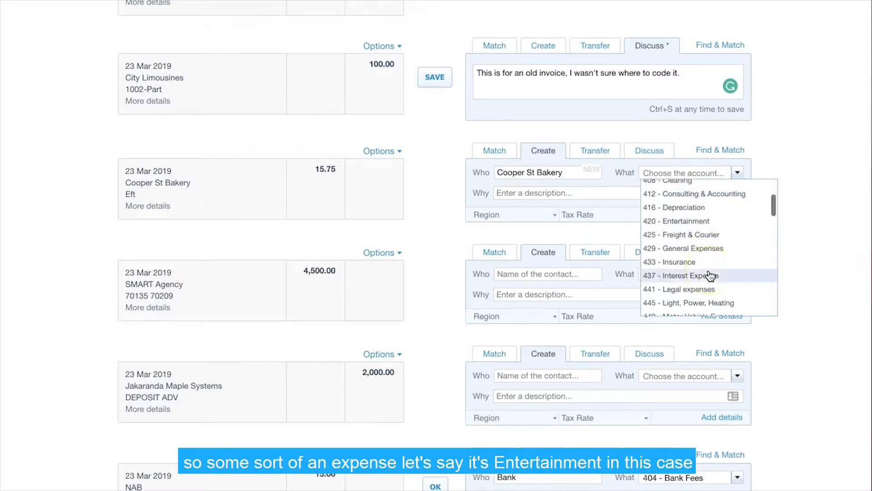
click(688, 220)
click(529, 194)
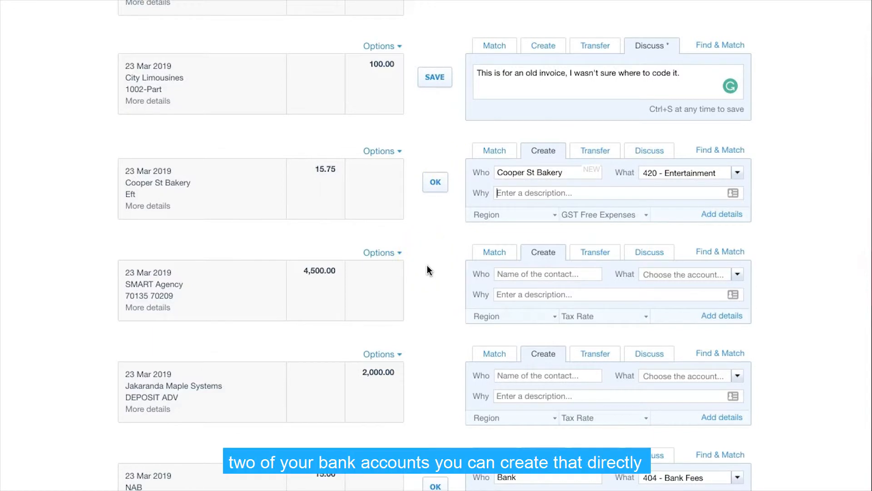
- Set the 4,500.00 SMART Agency line as a transfer with the Business Savings Account, and check the statement and Xero balances
click(588, 258)
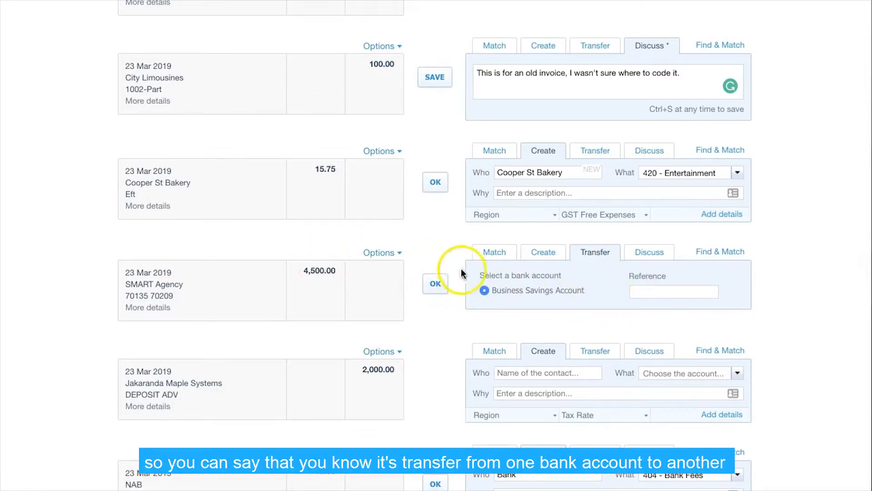
scroll(436, 242, down, 3)
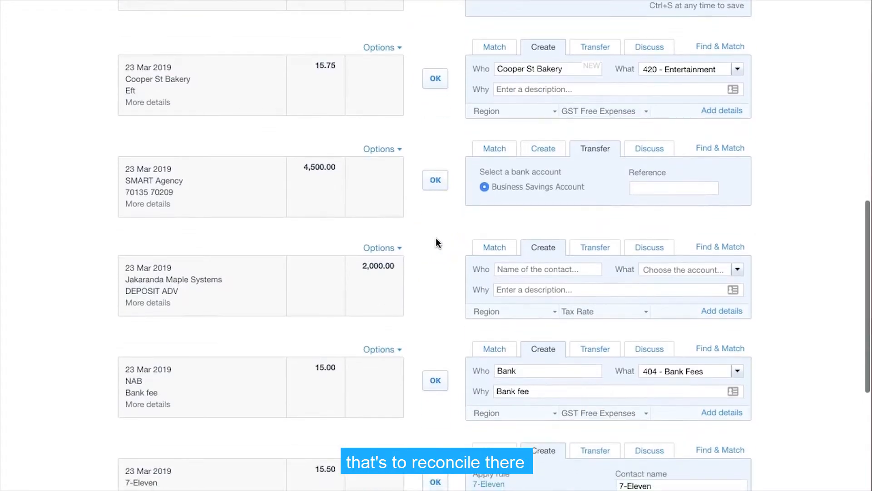
scroll(436, 239, down, 8)
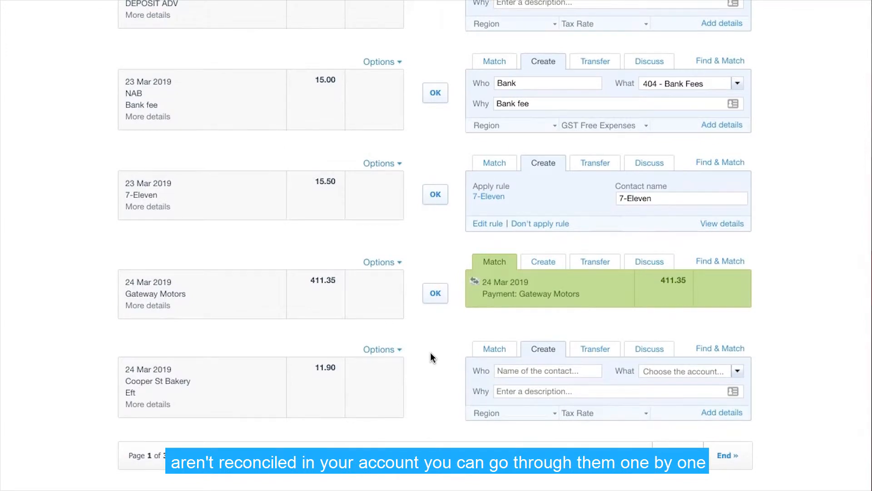
scroll(431, 357, up, 15)
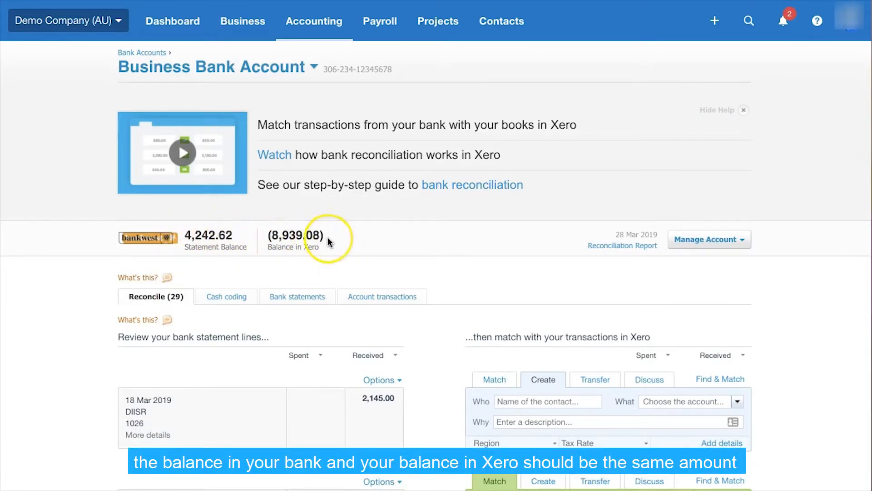
- Open cash coding for the Business Bank Account and include the lines with suggested matches
scroll(422, 263, down, 3)
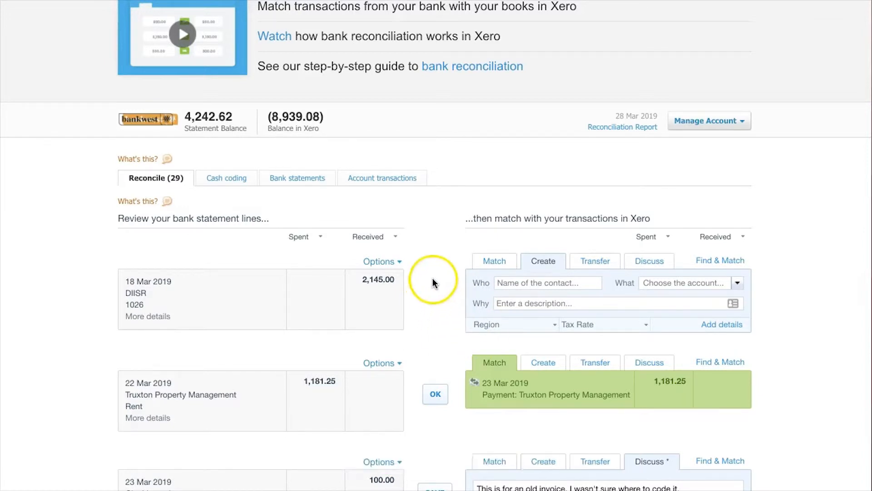
click(226, 180)
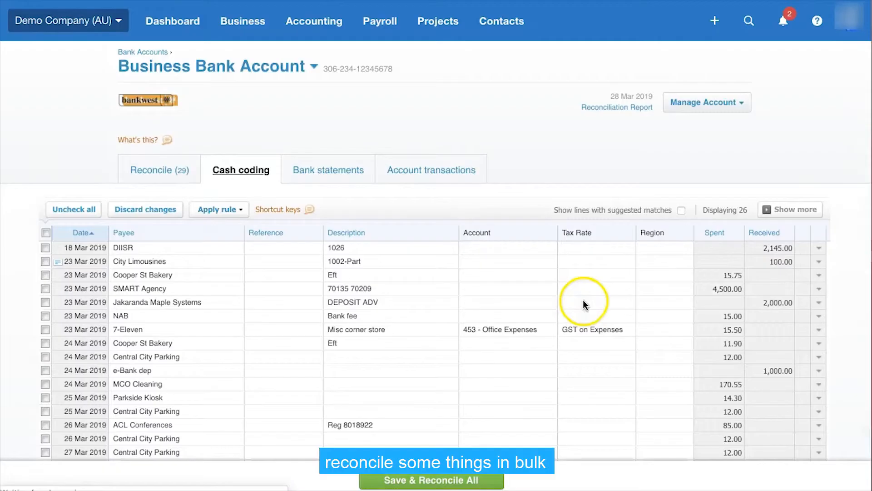
scroll(633, 350, down, 1)
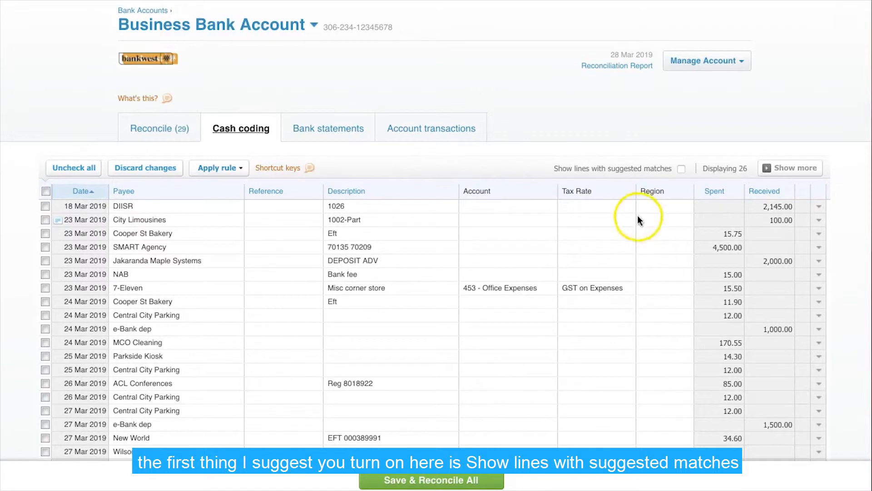
click(680, 168)
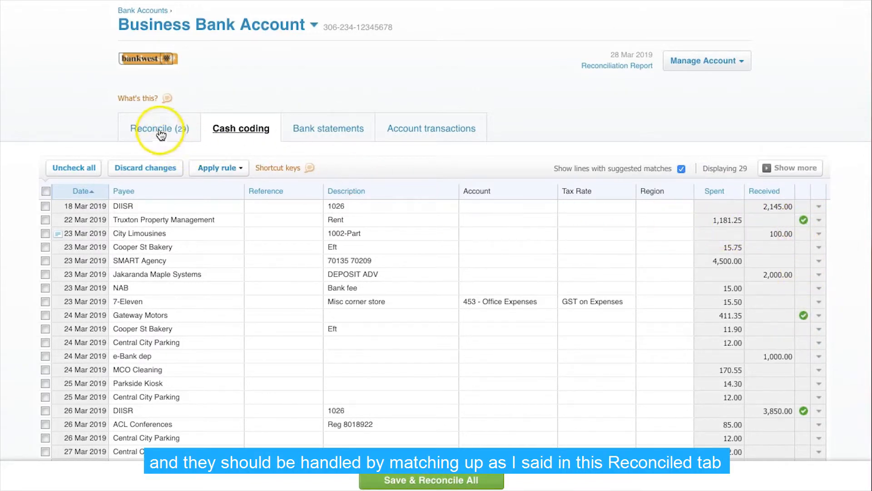
scroll(674, 331, up, 2)
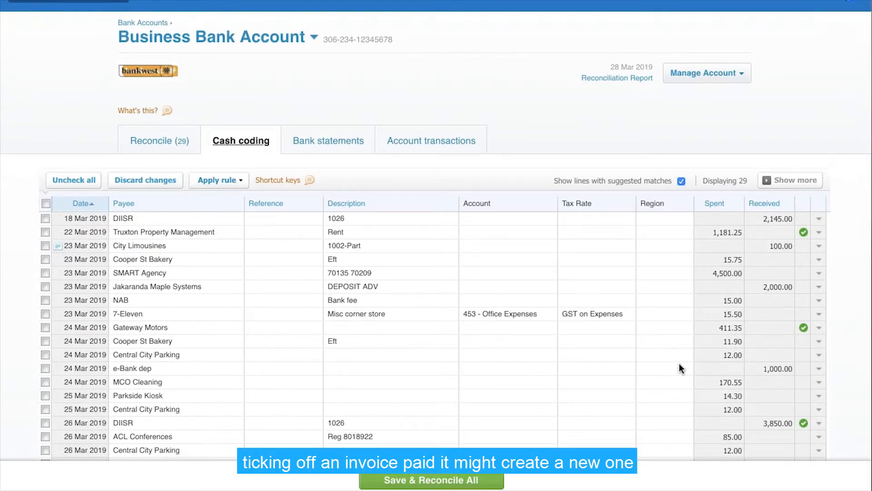
scroll(630, 361, up, 2)
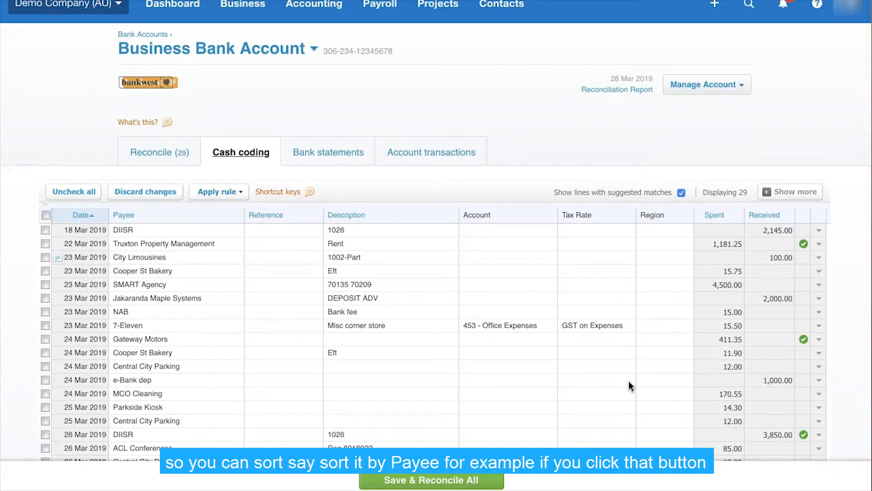
- Sort the cash coding lines by payee and select all five Central City Parking lines
click(122, 215)
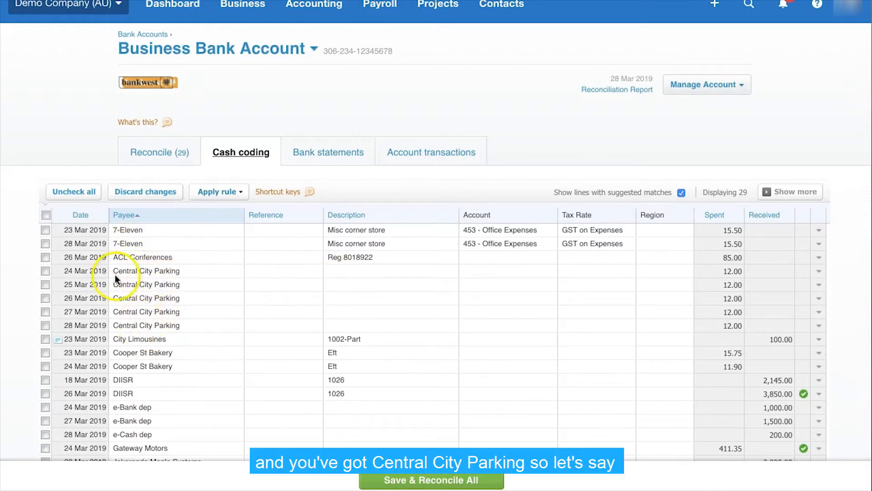
click(44, 272)
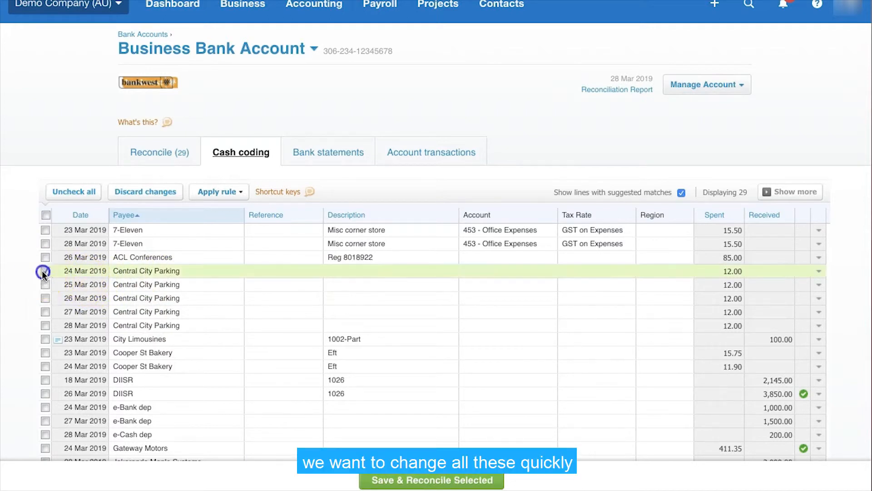
click(45, 284)
click(45, 298)
click(45, 312)
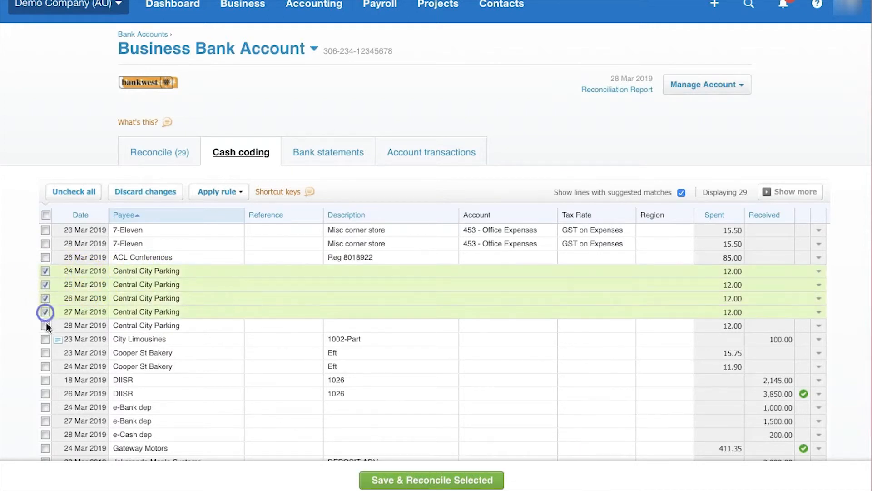
click(45, 325)
- Give the selected Central City Parking lines the description Parking and the account 449 - Motor Vehicle Expenses
click(336, 274)
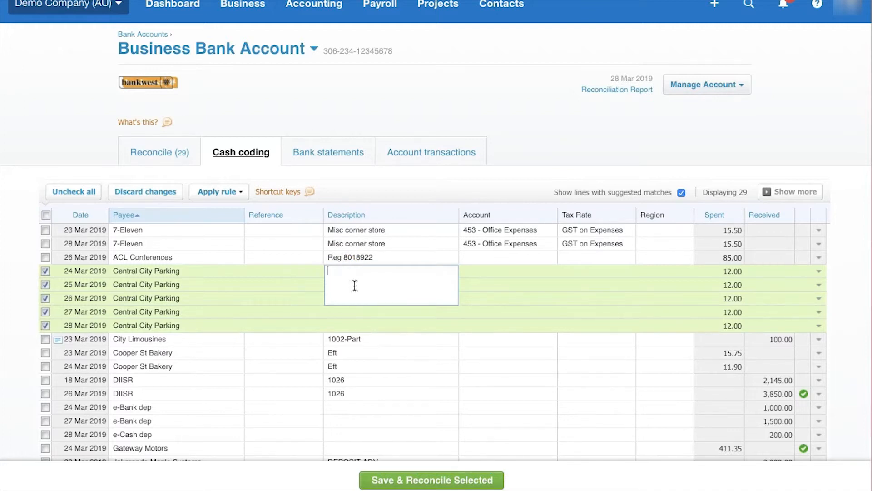
text(Parking)
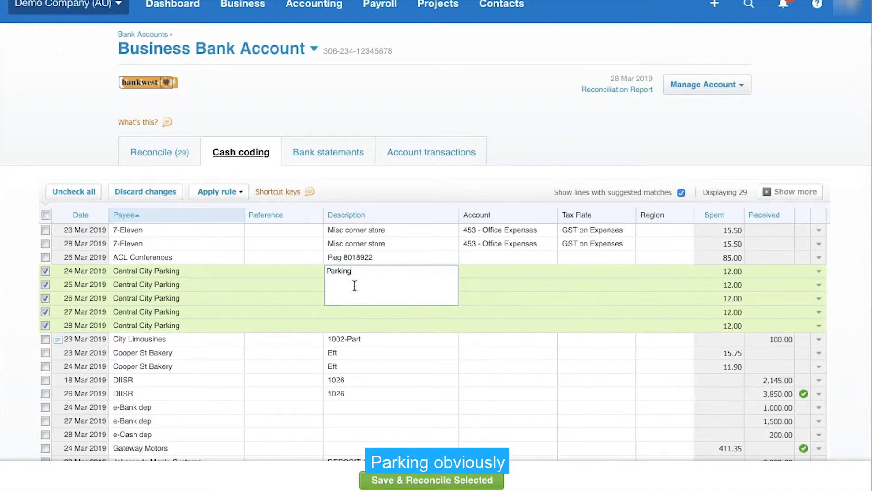
click(478, 270)
click(554, 273)
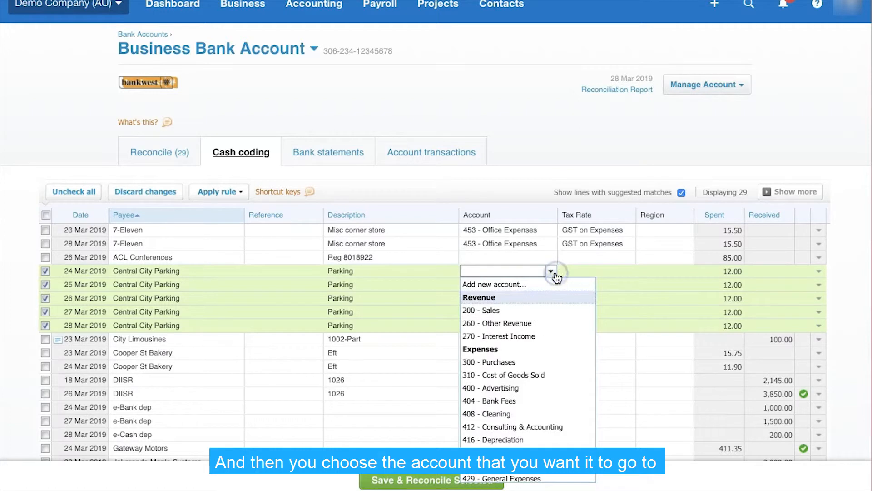
scroll(544, 424, down, 1)
scroll(545, 424, down, 2)
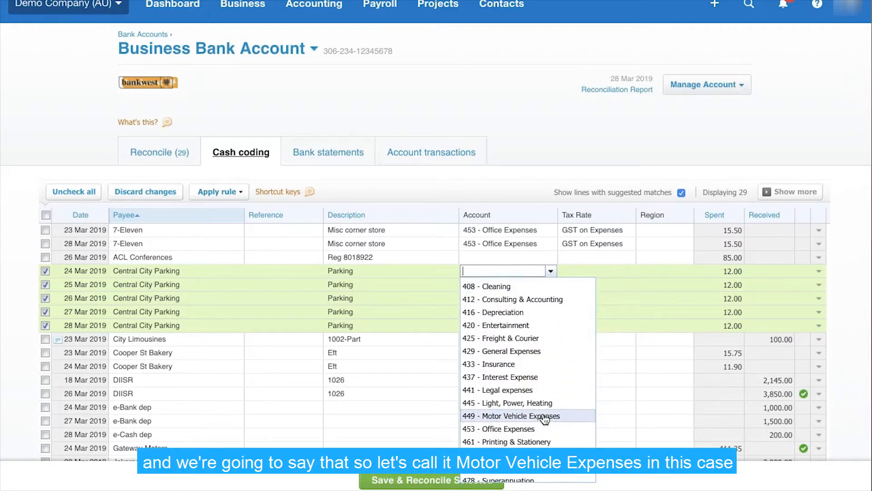
click(544, 416)
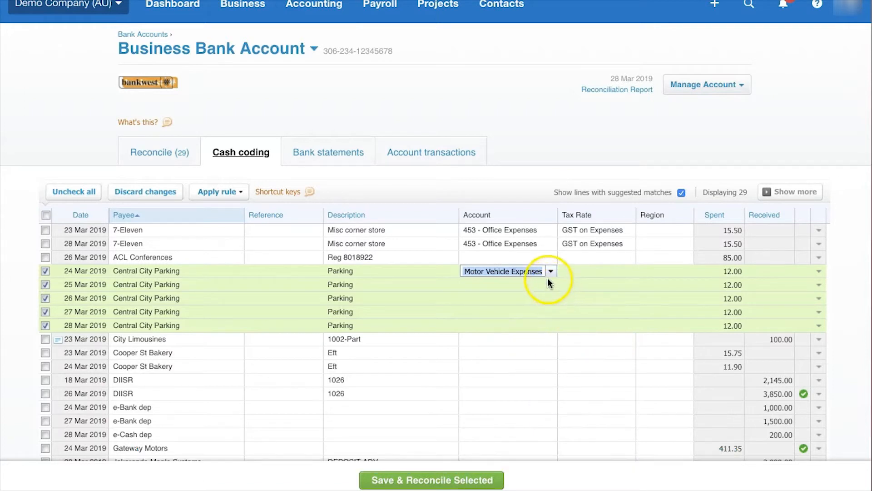
- Set the tax rate of the selected parking lines to GST on Expenses, and save and reconcile them
click(604, 271)
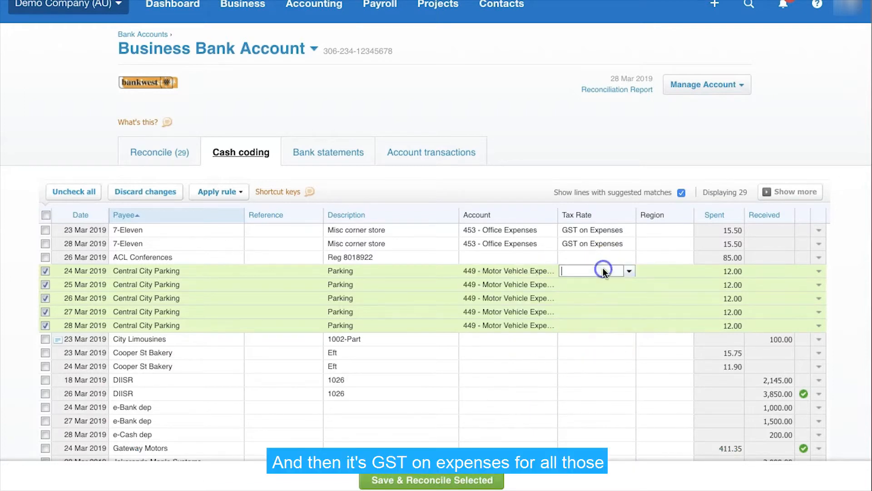
click(628, 271)
click(606, 312)
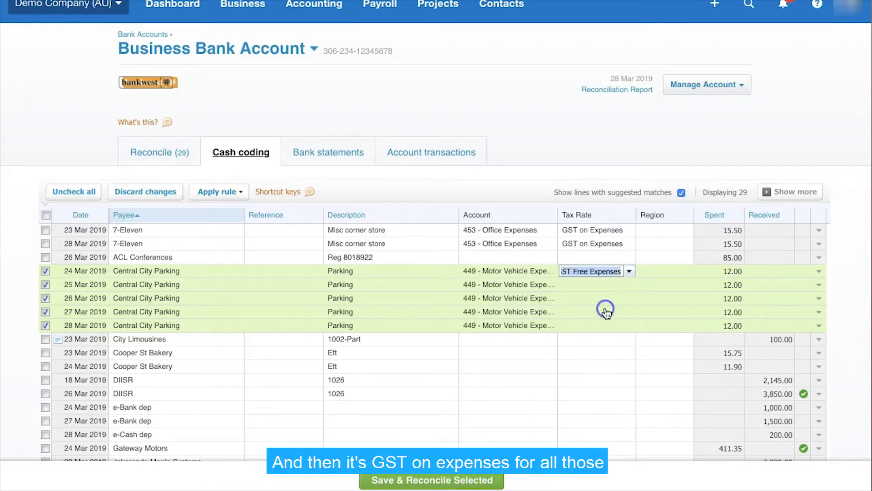
scroll(652, 359, down, 4)
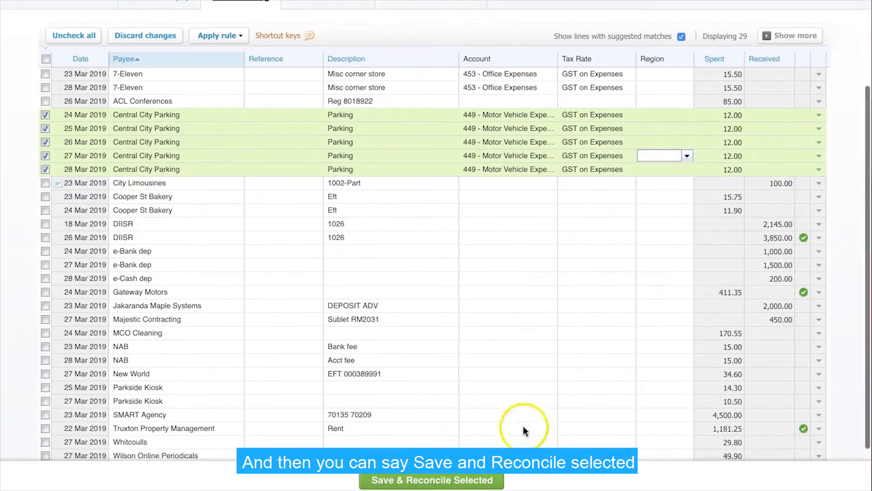
click(398, 483)
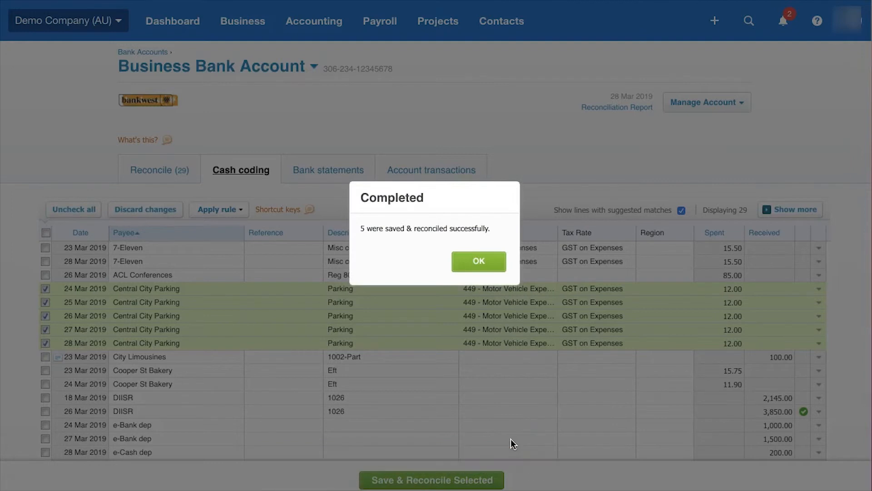
click(479, 263)
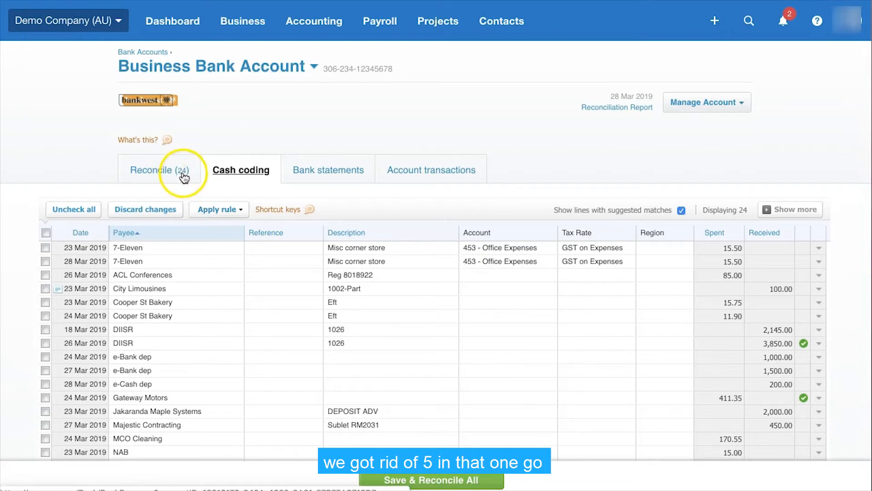
- Start creating a bank rule from the 23 Mar 2019 7-Eleven line in cash coding
scroll(481, 337, down, 1)
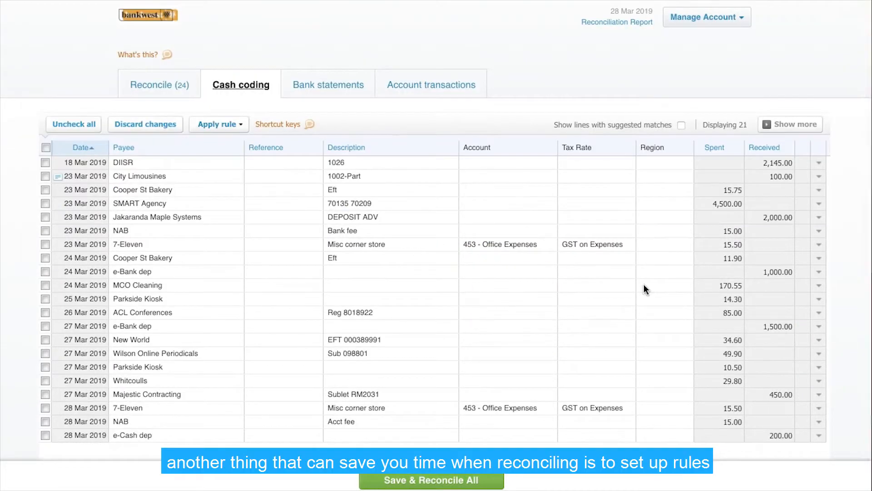
scroll(644, 284, up, 3)
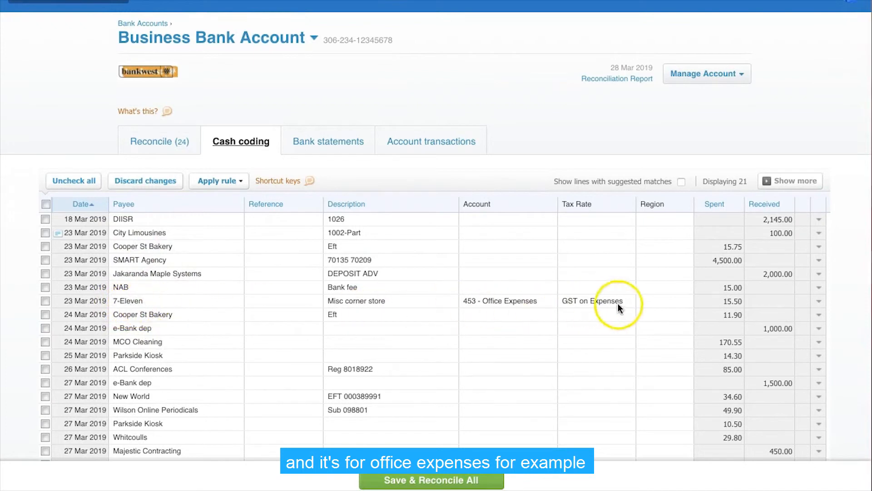
click(818, 301)
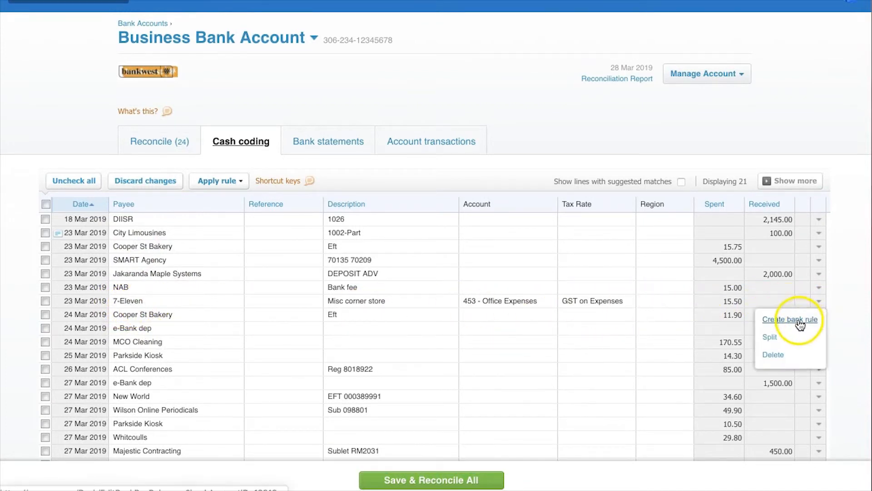
click(800, 320)
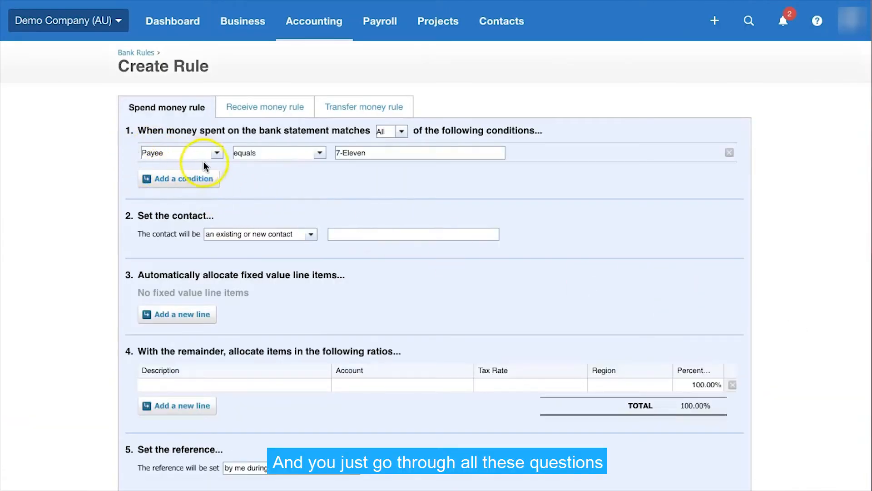
- Examine the 7-Eleven spend money rule's condition options, contact, allocation, reference, target bank account and title settings
scroll(246, 195, down, 1)
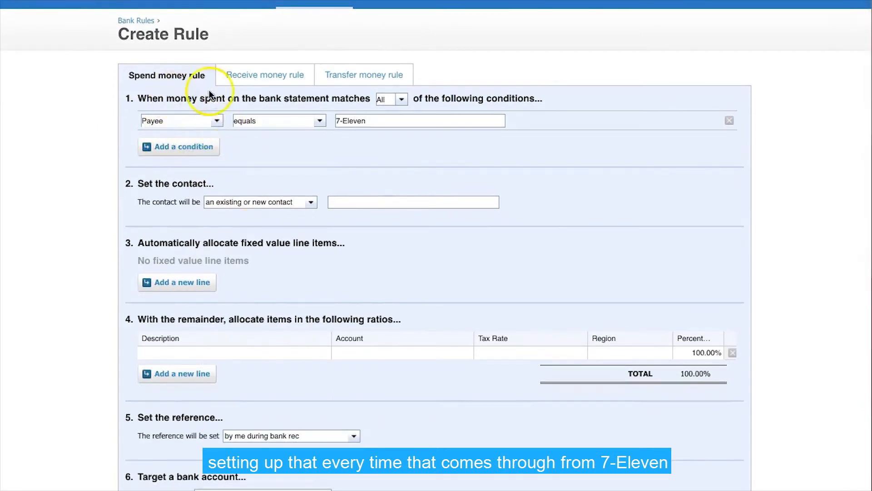
click(212, 121)
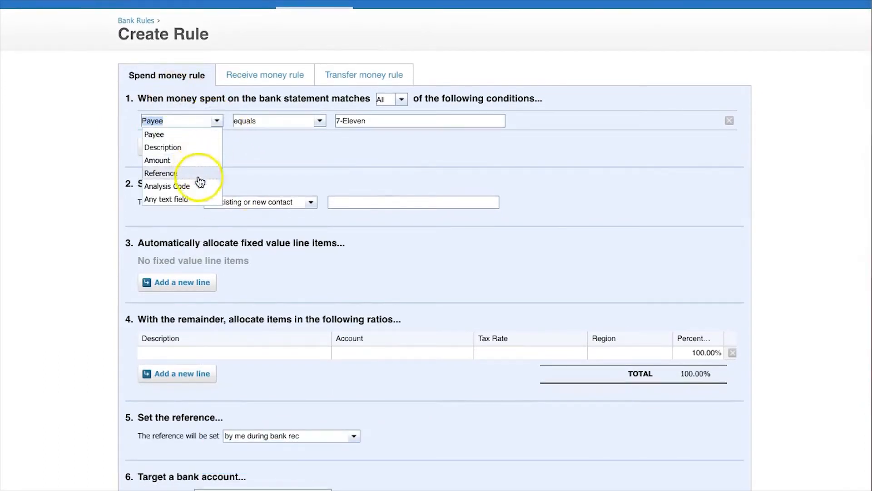
click(292, 168)
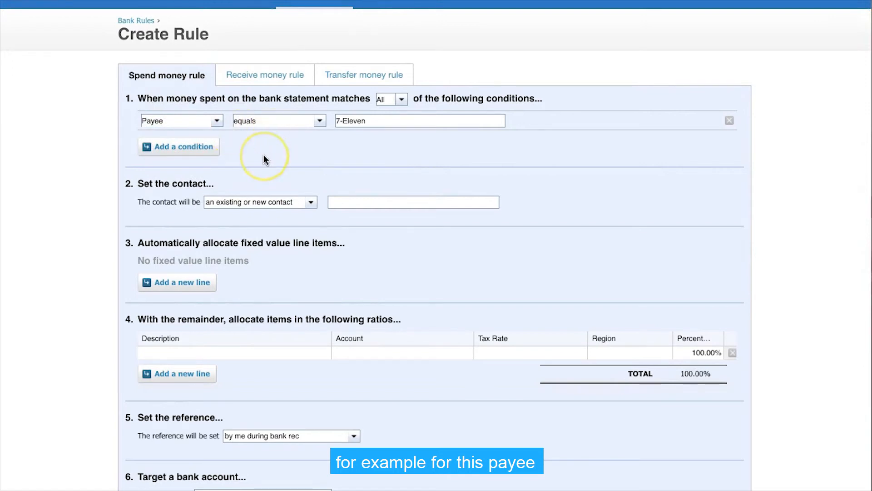
scroll(318, 161, down, 3)
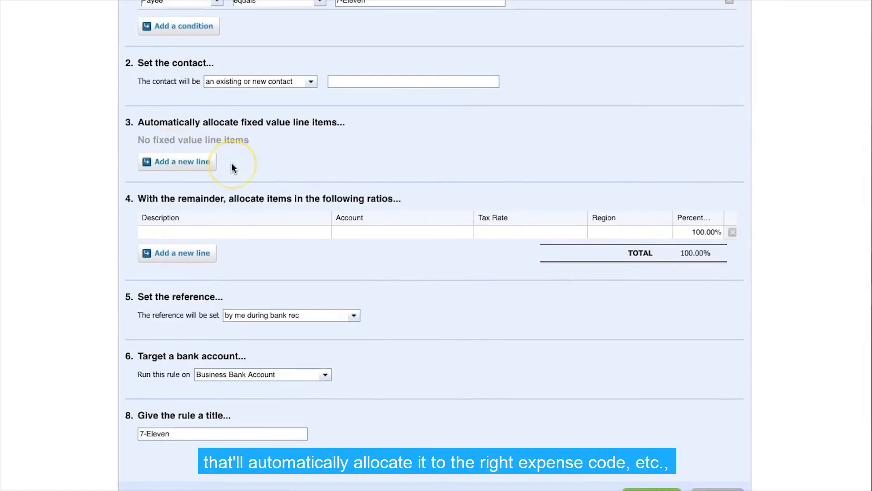
scroll(231, 164, down, 2)
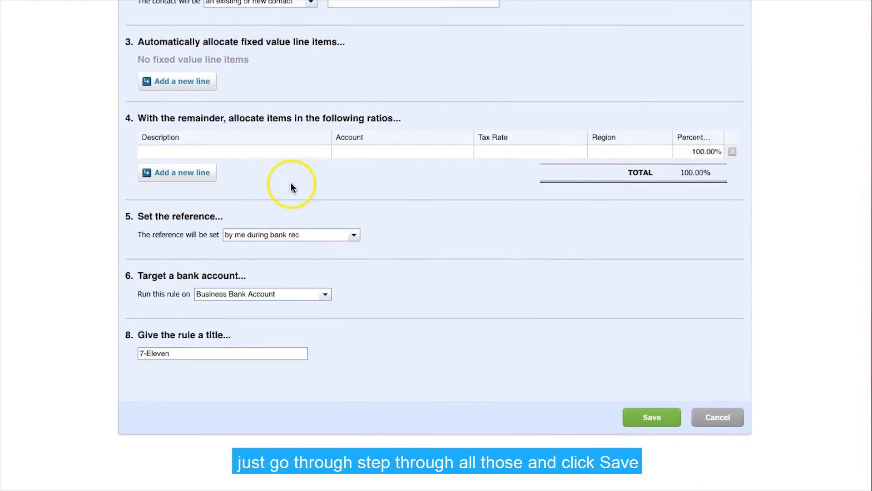
scroll(292, 187, down, 1)
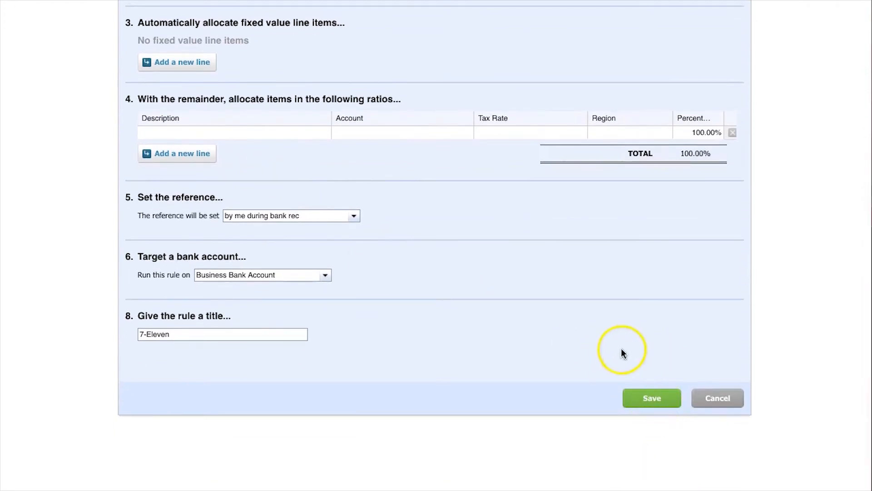
scroll(620, 352, up, 5)
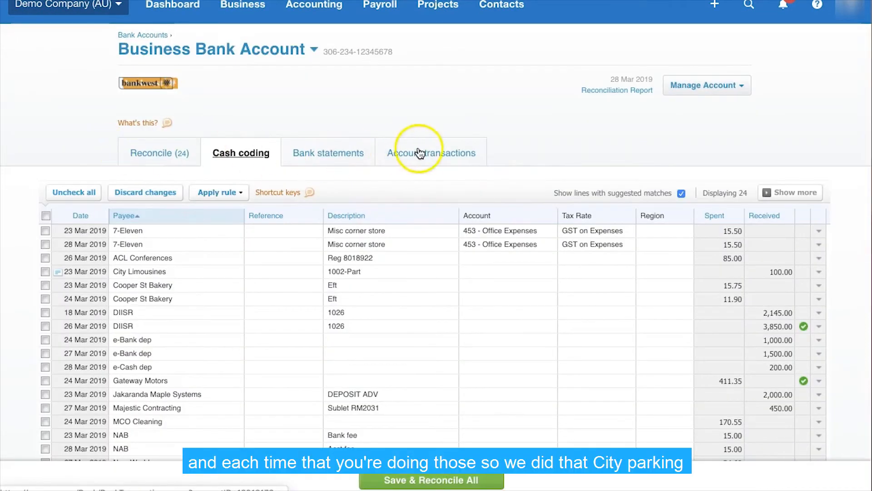
- Open the account transactions and check the reconciliation status of the Central City Parking entries
click(422, 151)
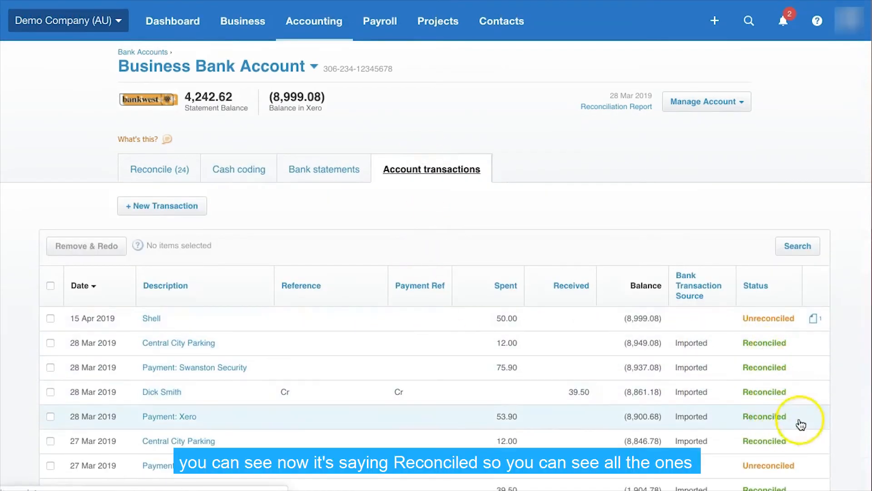
scroll(824, 402, down, 2)
scroll(796, 315, down, 1)
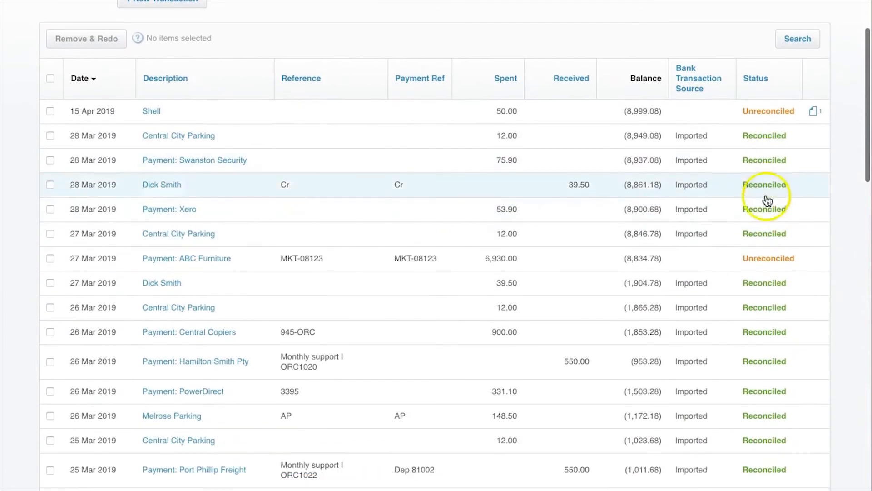
- In the cash coding list, view the note attached to the 23 Mar 2019 City Limousines line
scroll(779, 428, up, 3)
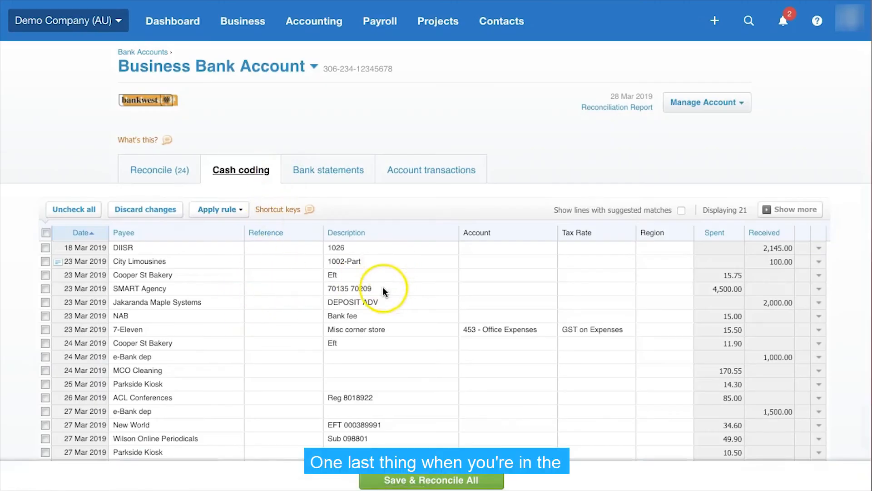
scroll(384, 291, down, 3)
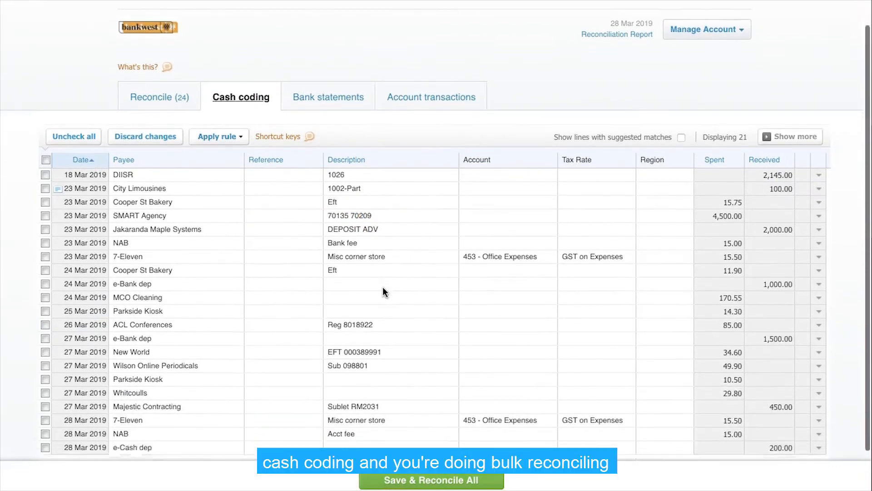
scroll(383, 287, up, 1)
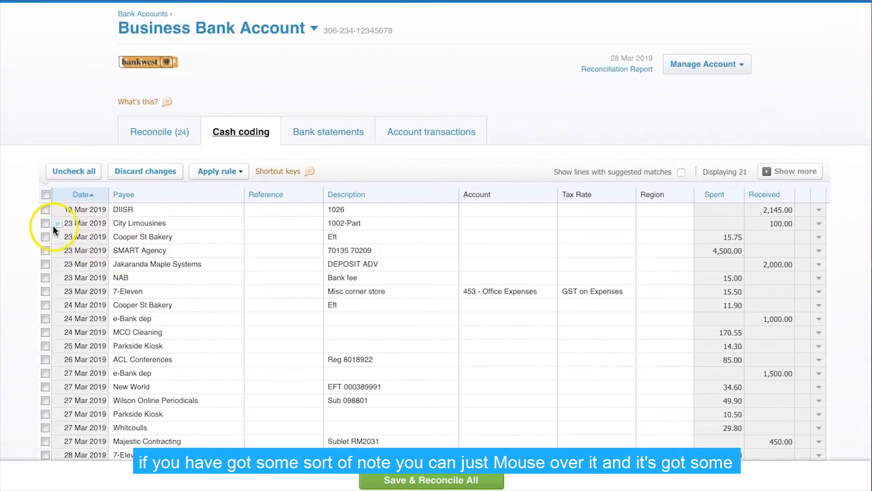
mouse_move(56, 222)
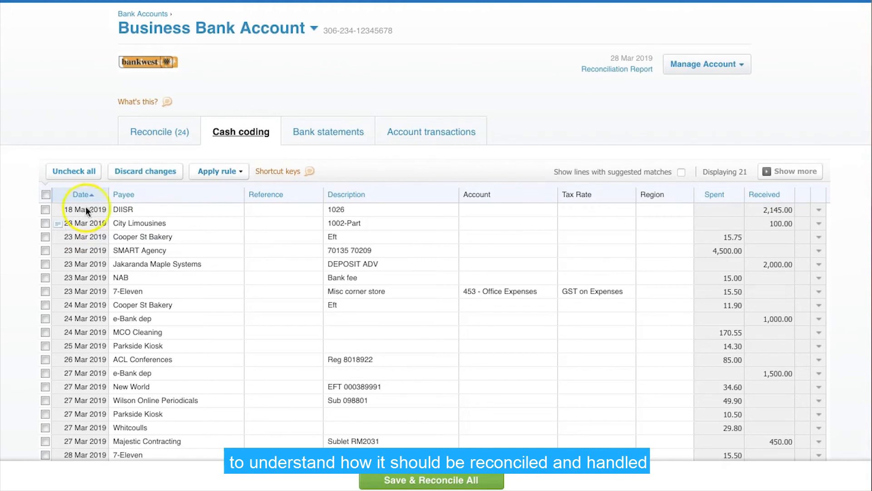
- Review the statement lines still to reconcile for the Business Bank Account, and return to the bank accounts overview to check its balances
click(155, 131)
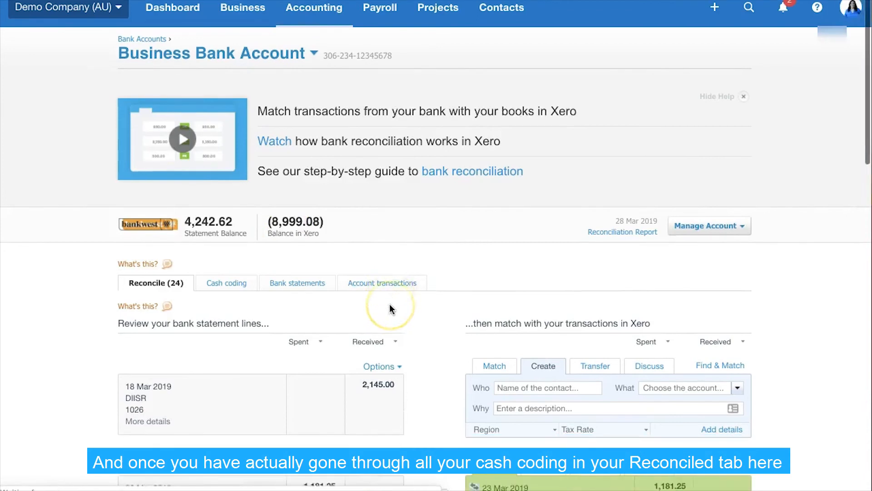
scroll(389, 303, down, 2)
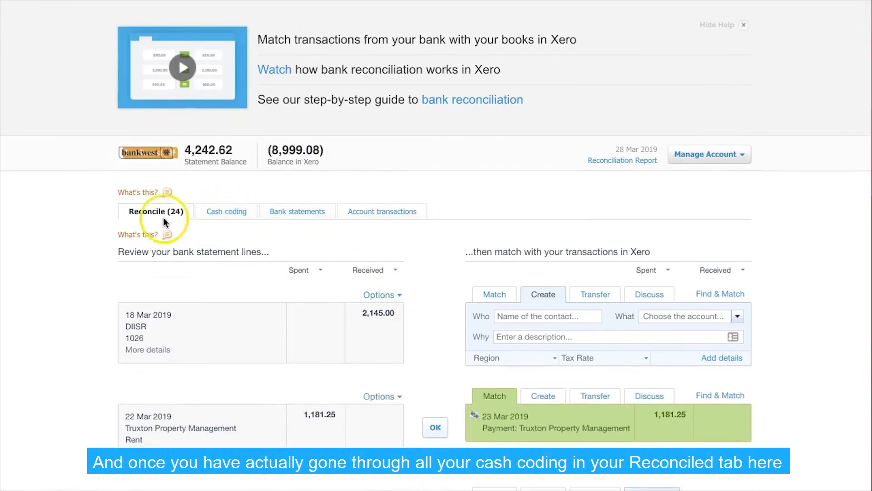
scroll(304, 218, down, 1)
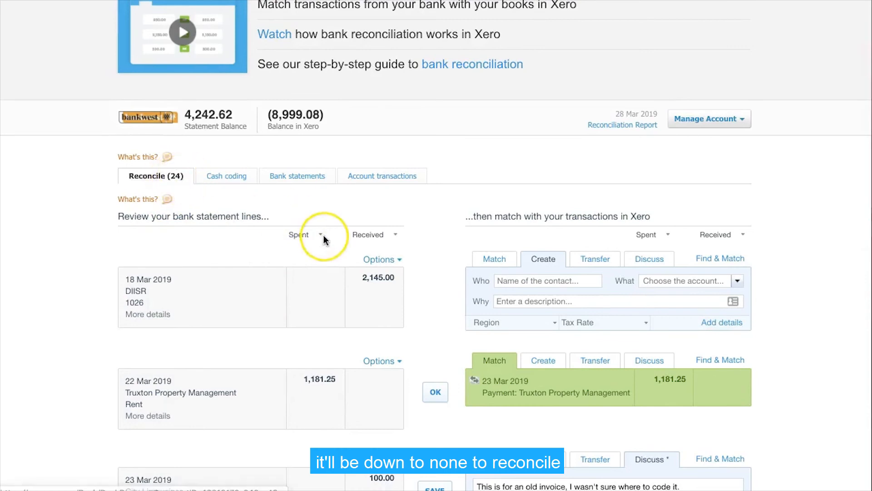
scroll(323, 236, down, 10)
scroll(324, 236, up, 14)
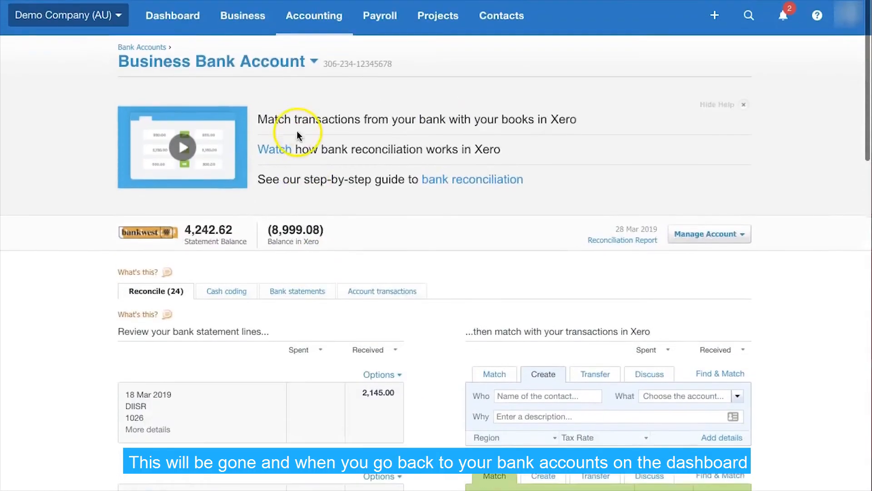
click(152, 53)
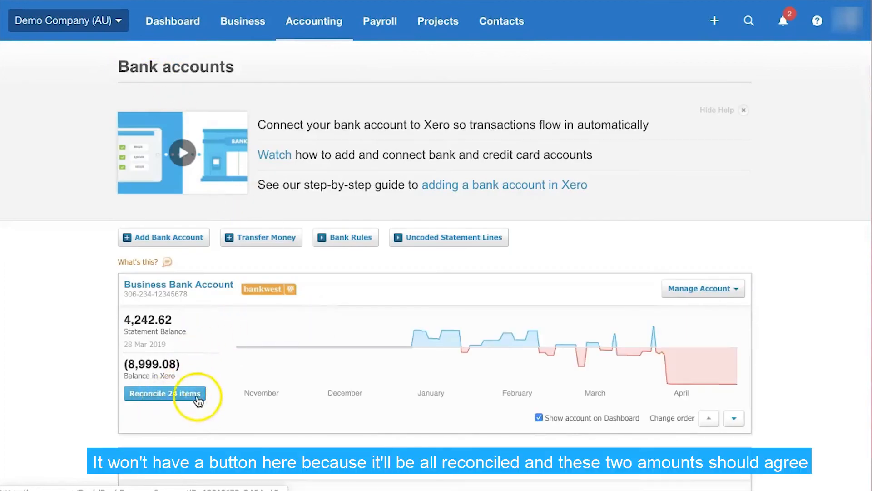